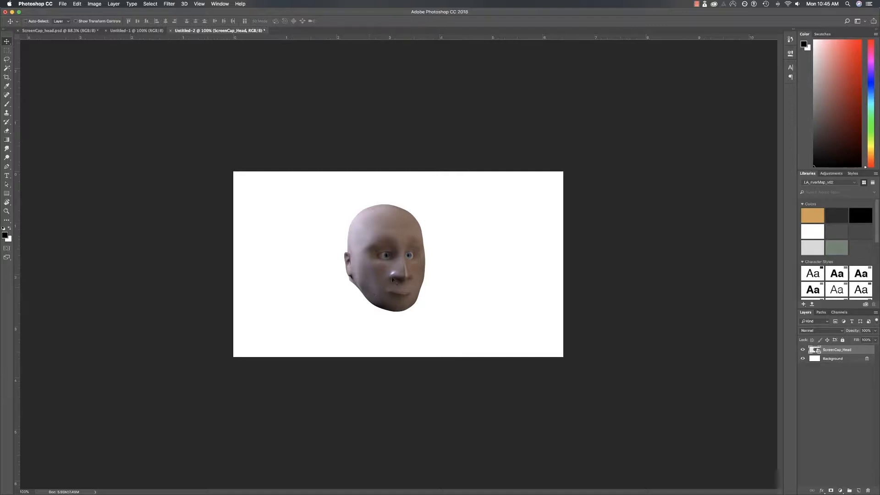
key("b")
key("alt+shift+super+n")
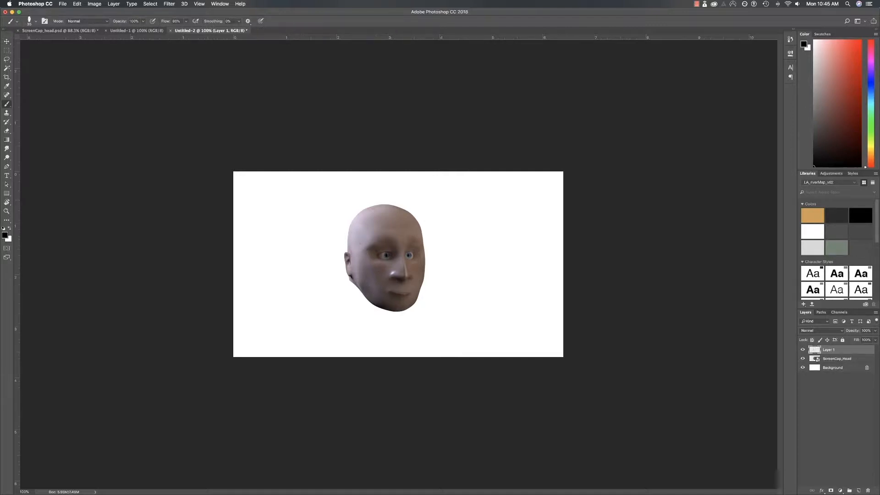
mouse_move(282, 187)
left_mouse_down()
mouse_move(329, 226)
mouse_move(321, 203)
left_mouse_up()
mouse_move(487, 248)
left_mouse_down()
mouse_move(506, 270)
mouse_move(508, 296)
left_mouse_up()
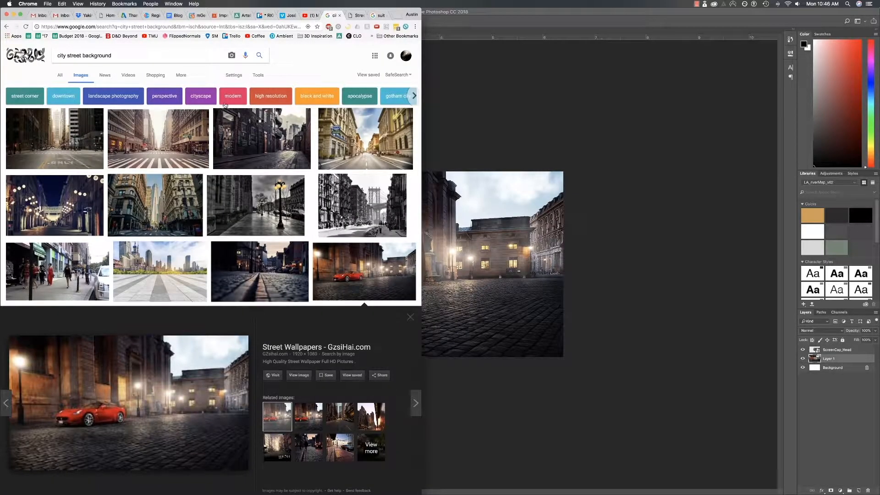
Step: Check the image size filter options for the city street background search results in Chrome
left_click(257, 79)
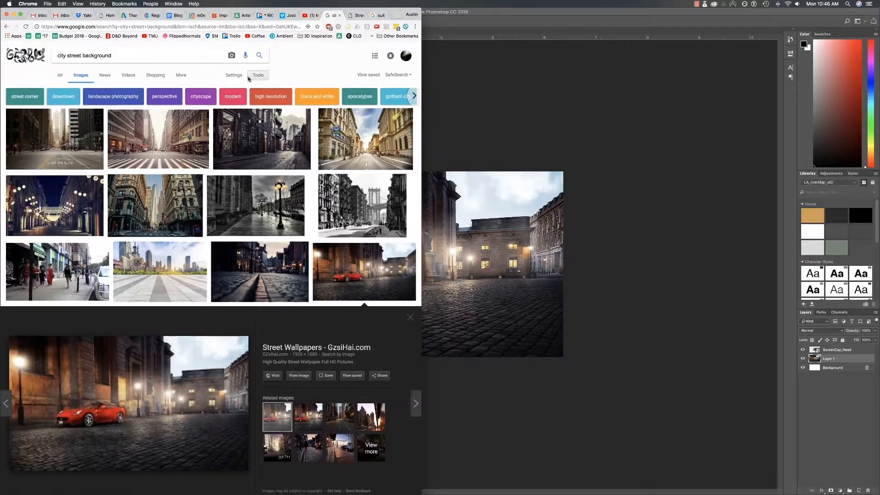
left_click(65, 88)
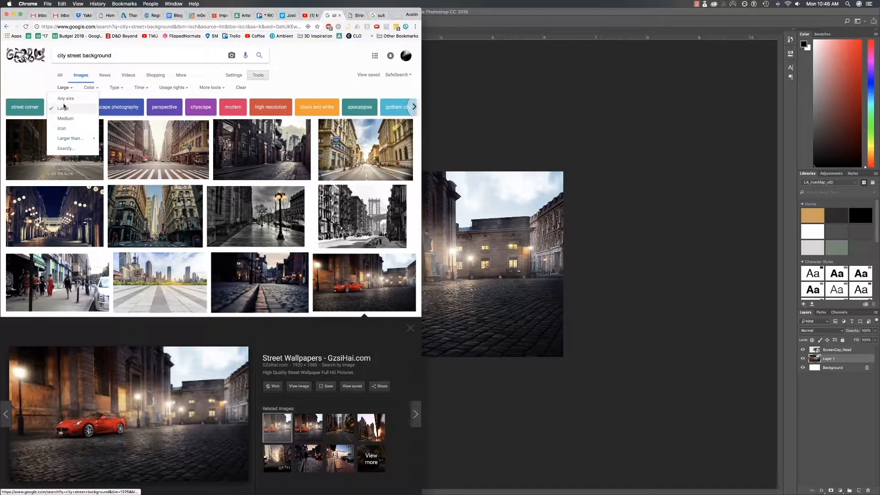
left_click(307, 81)
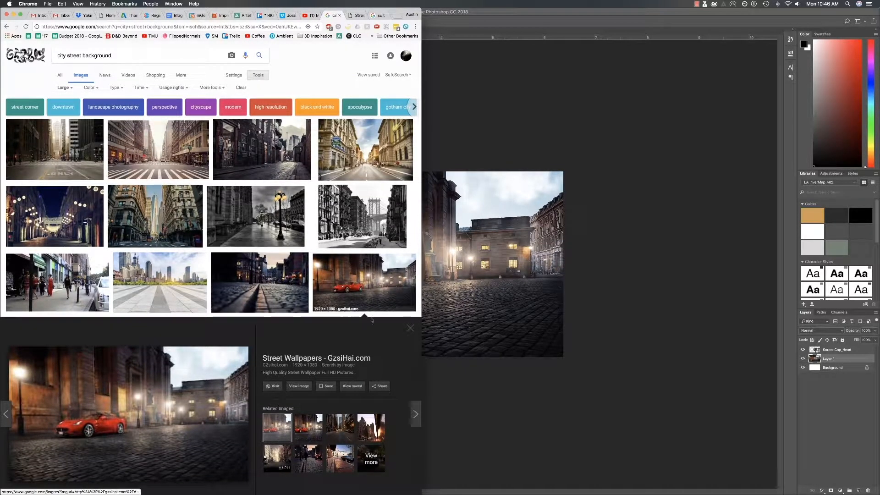
Step: Switch back to Photoshop and move the ScreenCap_Head layer to the right of the red car
left_click(539, 318)
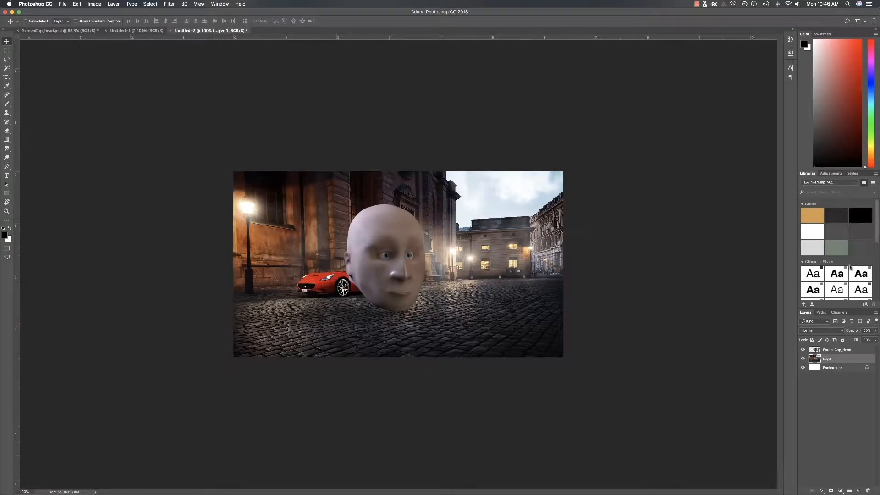
left_click(838, 350)
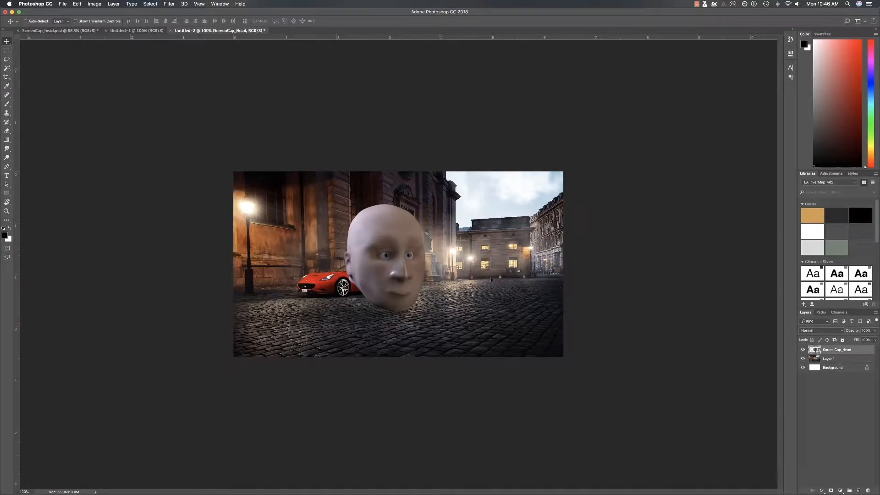
left_click_drag(478, 284, 547, 272)
left_click_drag(483, 270, 476, 273)
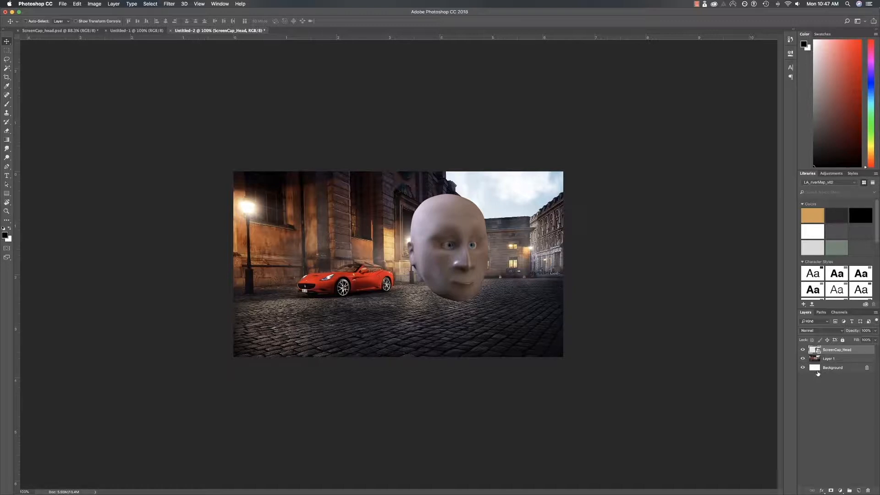
Step: Add a Hue/Saturation adjustment layer above the street photo and lower its saturation to about -65
left_click(820, 363)
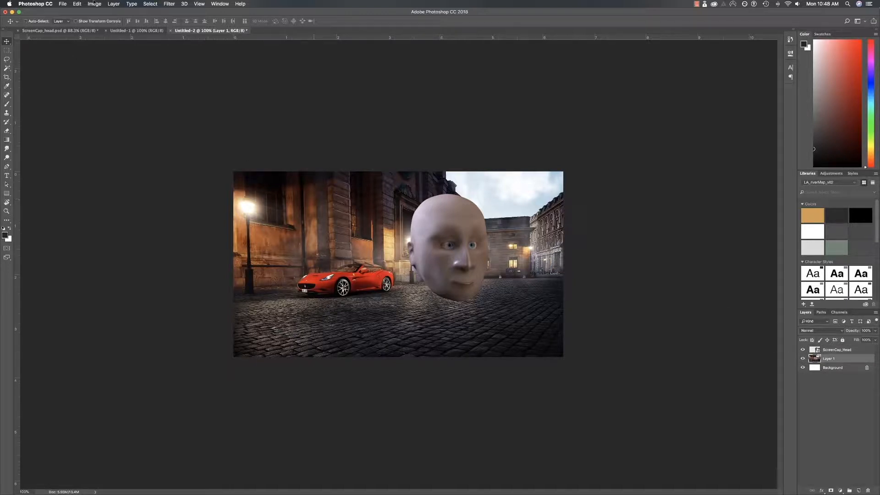
left_click(114, 4)
mouse_move(152, 99)
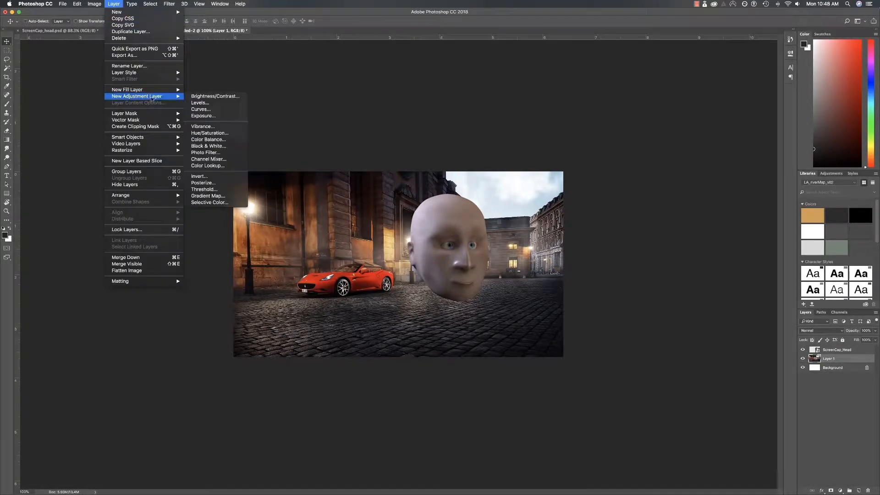
left_click(224, 135)
left_click(486, 204)
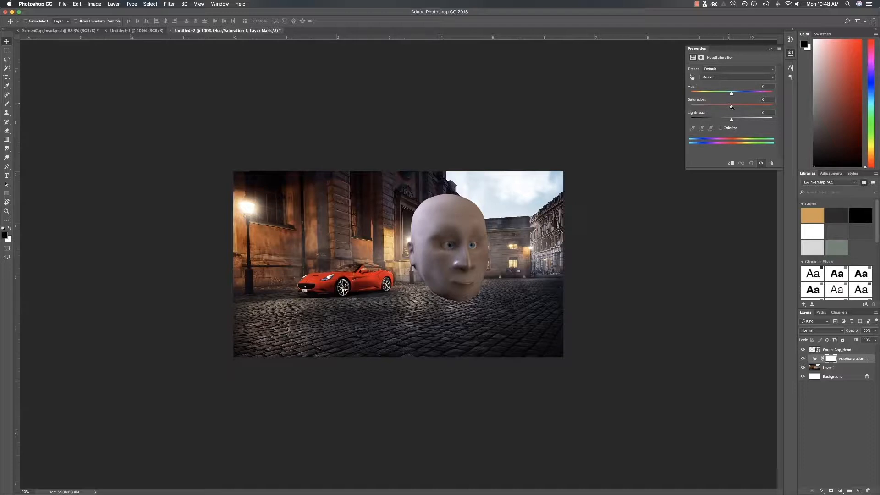
left_click_drag(731, 104, 710, 109)
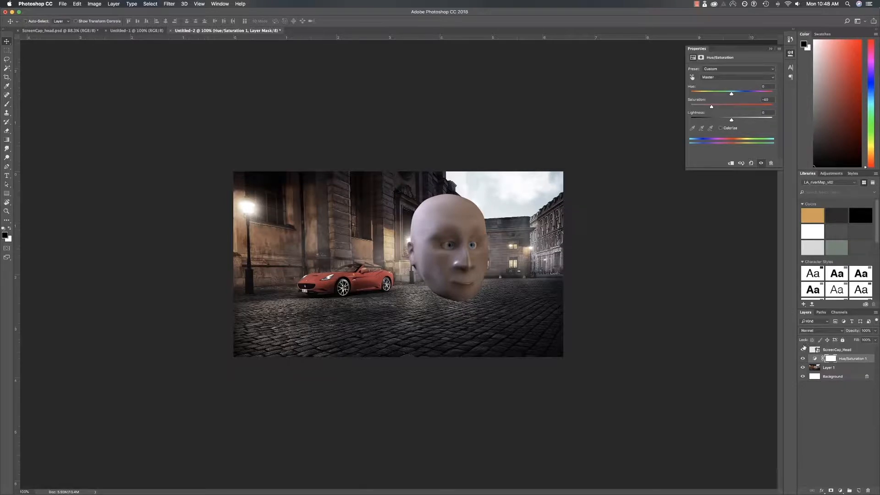
left_click_drag(711, 107, 705, 109)
Step: Add a Brightness/Contrast adjustment layer over the street photo with brightness at -47 and contrast at about -49
left_click(113, 4)
mouse_move(147, 95)
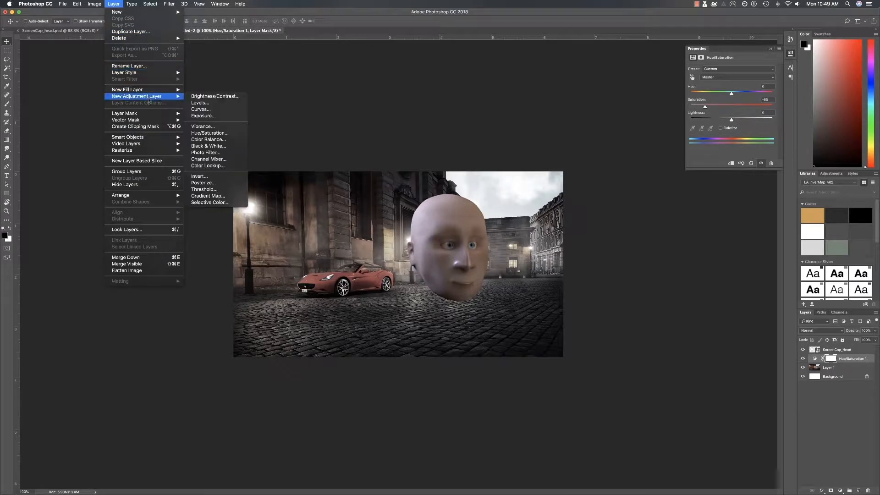
left_click(213, 96)
left_click(489, 205)
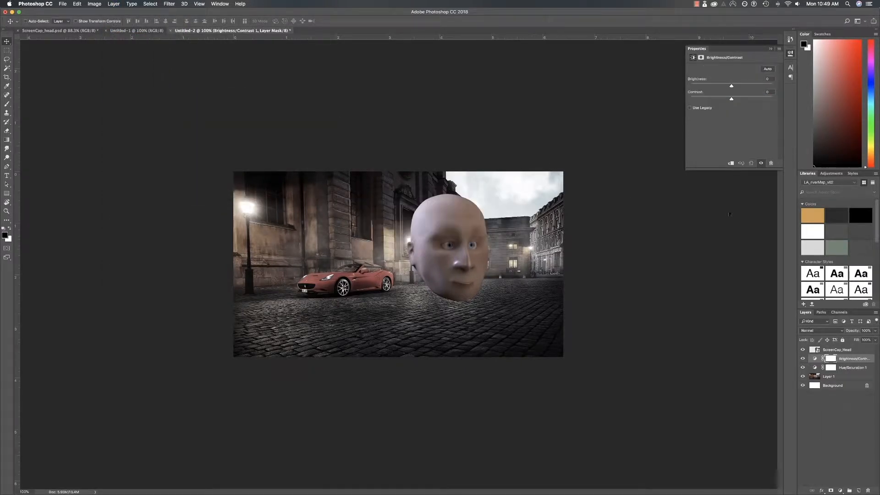
mouse_move(730, 86)
left_mouse_down()
mouse_move(691, 99)
mouse_move(718, 87)
left_mouse_up()
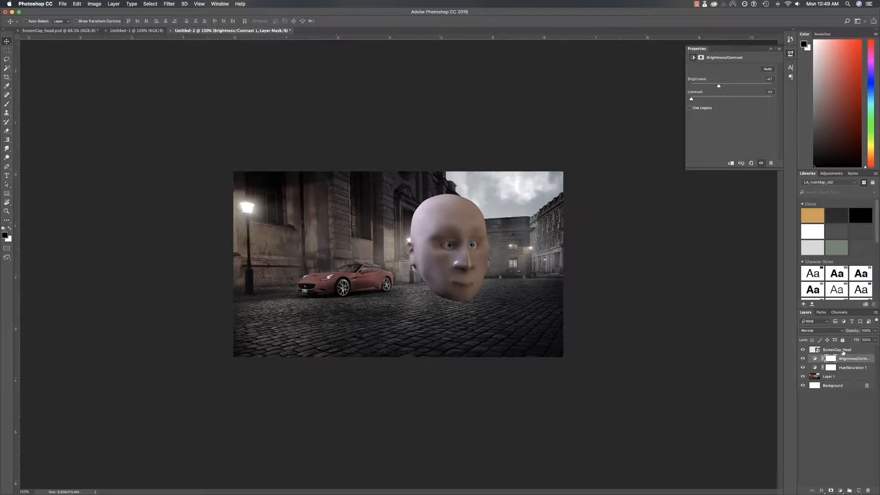
Step: Apply a Brightness/Contrast adjustment to the ScreenCap_Head smart object with brightness 16 and contrast 44
left_click(842, 351)
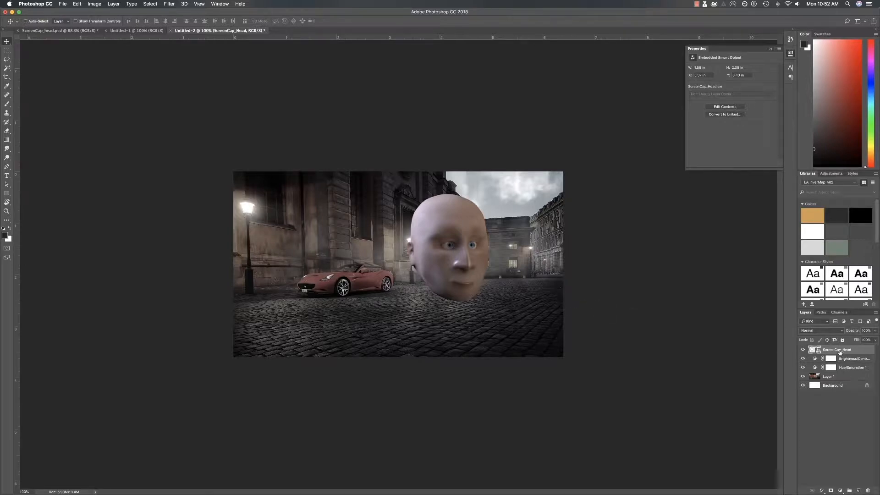
left_click(94, 3)
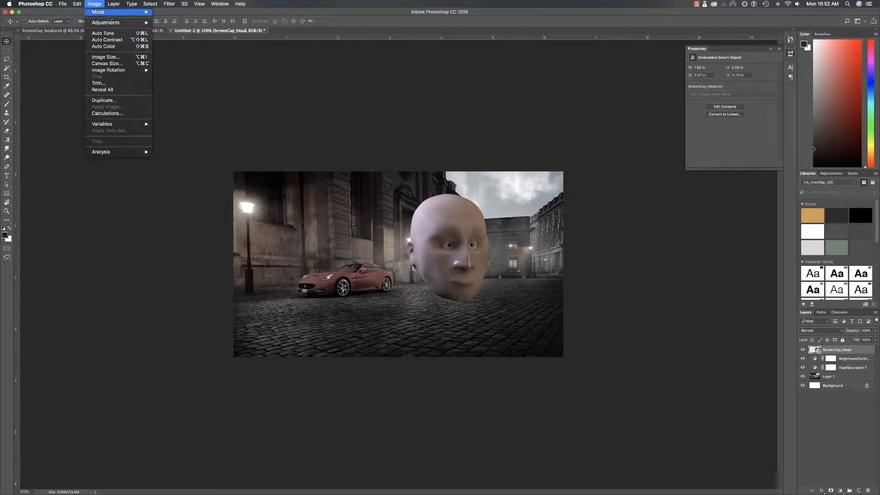
mouse_move(116, 25)
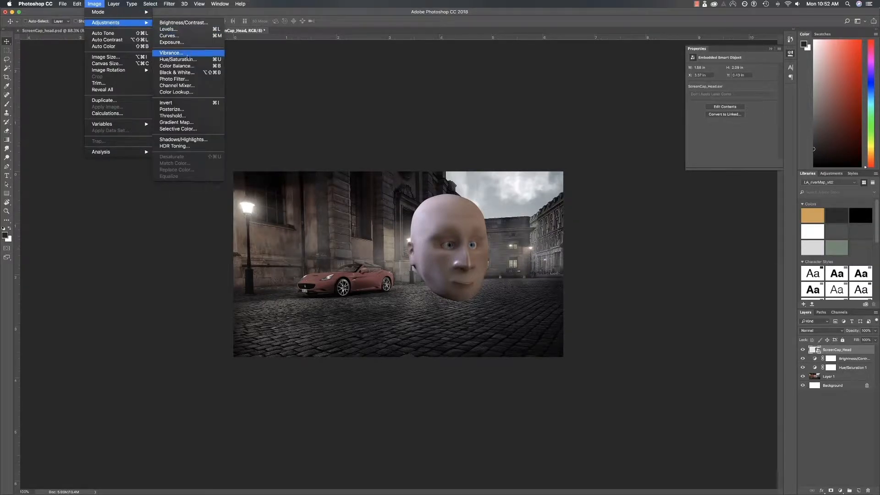
left_click(186, 24)
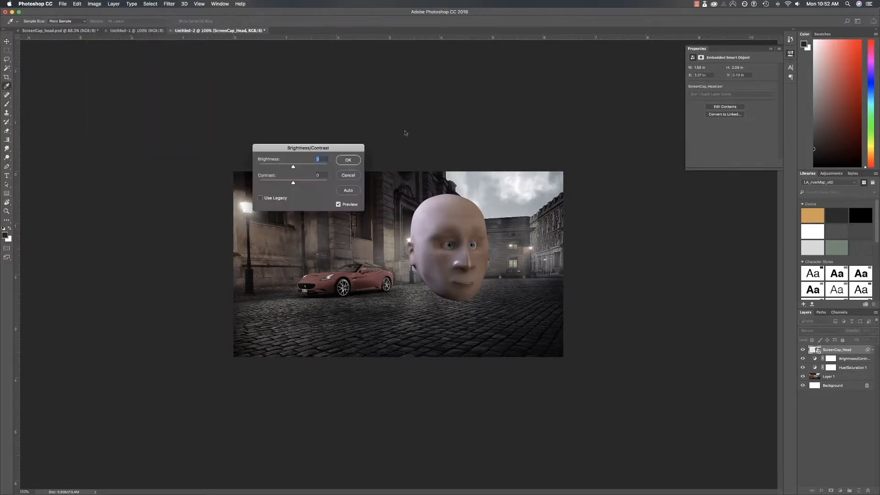
mouse_move(294, 183)
left_mouse_down()
mouse_move(309, 187)
mouse_move(289, 168)
mouse_move(297, 167)
left_mouse_up()
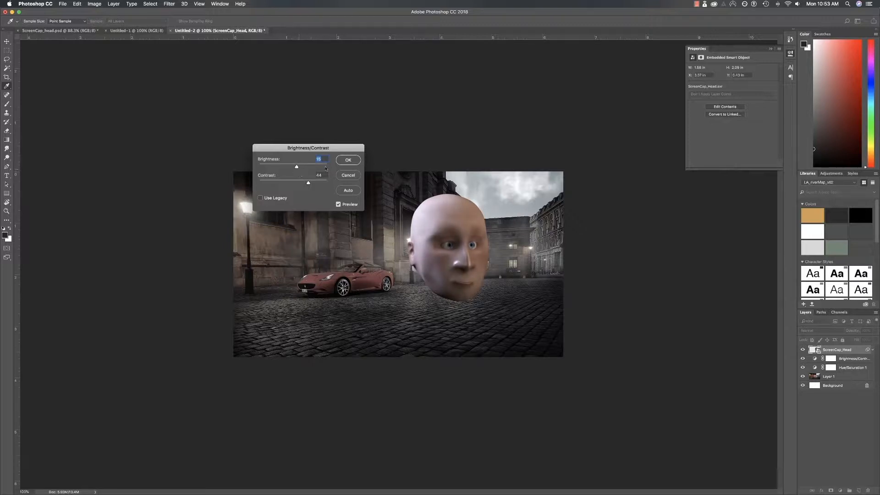
left_click(347, 160)
Step: Apply a Gaussian Blur to the street photo on Layer 1 so the background goes out of focus
left_click(823, 390)
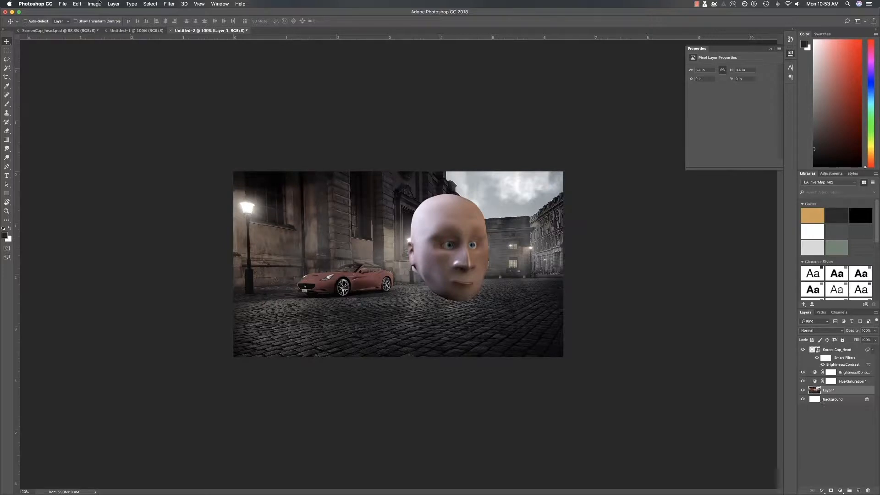
left_click(94, 4)
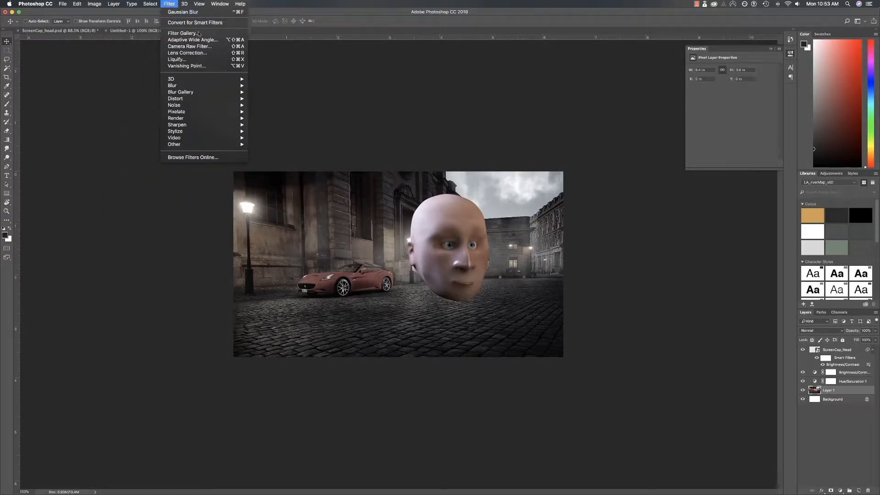
mouse_move(200, 87)
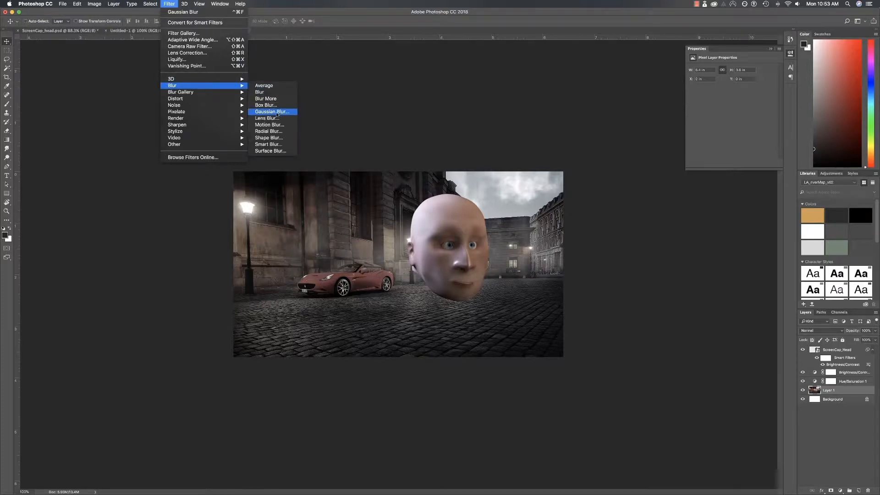
left_click(278, 114)
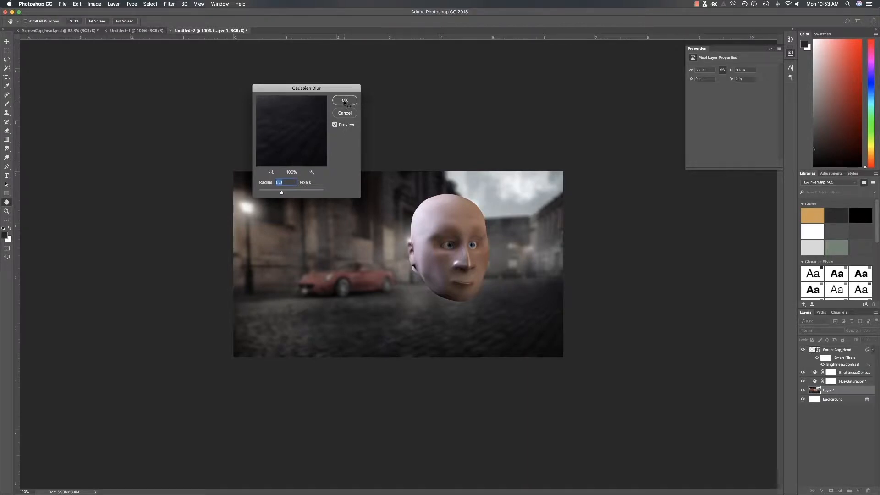
left_click(344, 101)
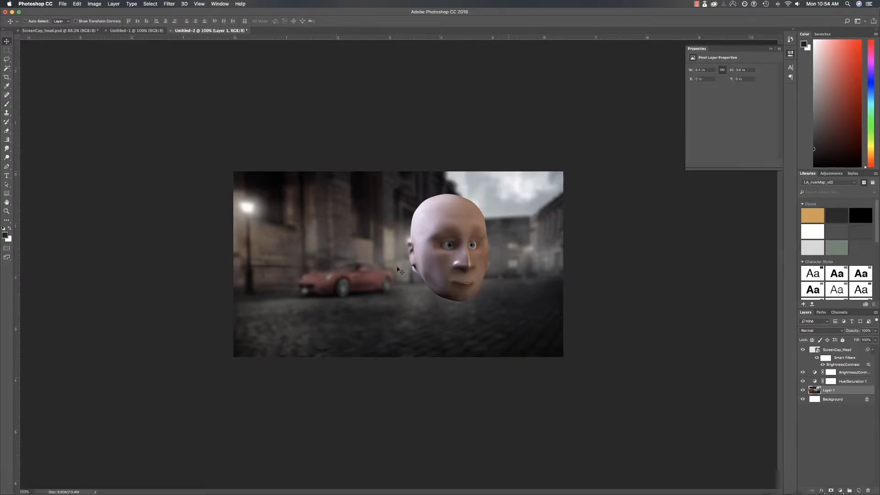
Step: Bring the photo of the suited man in above the street layer and mask out its white background using a Magic Wand selection
key("super+Tab")
left_click_drag(160, 300, 513, 279)
key("w")
left_click(513, 279)
left_click(150, 3)
left_click(157, 114)
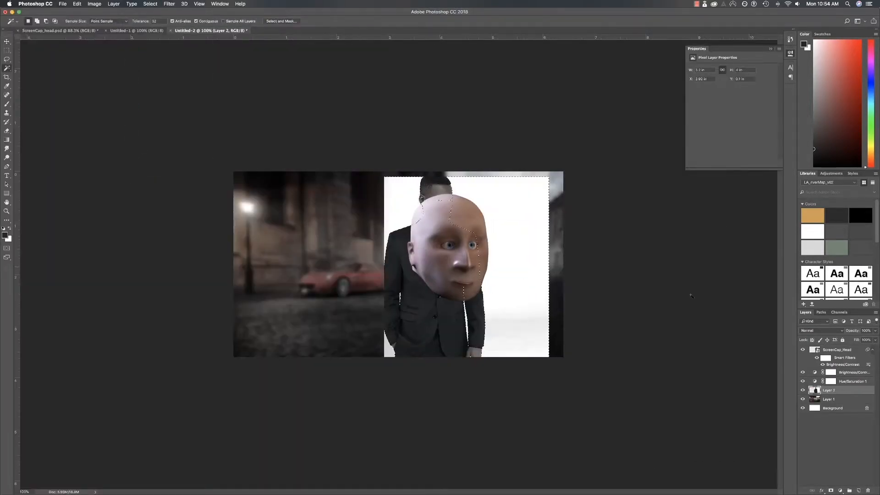
left_click(830, 490, "alt")
Step: Enlarge and position the suited body beneath the 3D head, and paint the man's original head out on the layer mask
key("super+t")
mouse_move(633, 220)
left_mouse_down()
mouse_move(680, 172)
mouse_move(737, 84)
left_mouse_up()
left_click_drag(588, 222, 518, 327)
key("Return")
key("b")
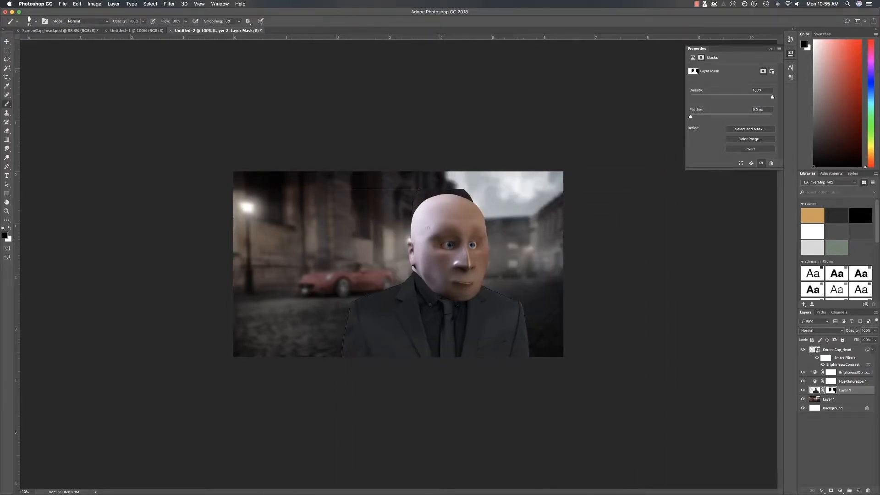
left_click_drag(390, 189, 472, 197)
Step: Adjust the suited man's image with Brightness/Contrast, lowering the brightness slightly and raising the contrast
left_click(814, 390)
left_click(94, 3)
left_click(183, 23)
left_click_drag(401, 124, 367, 124)
left_click_drag(401, 108, 391, 108)
left_click_drag(367, 124, 420, 124)
key("Return")
key("v")
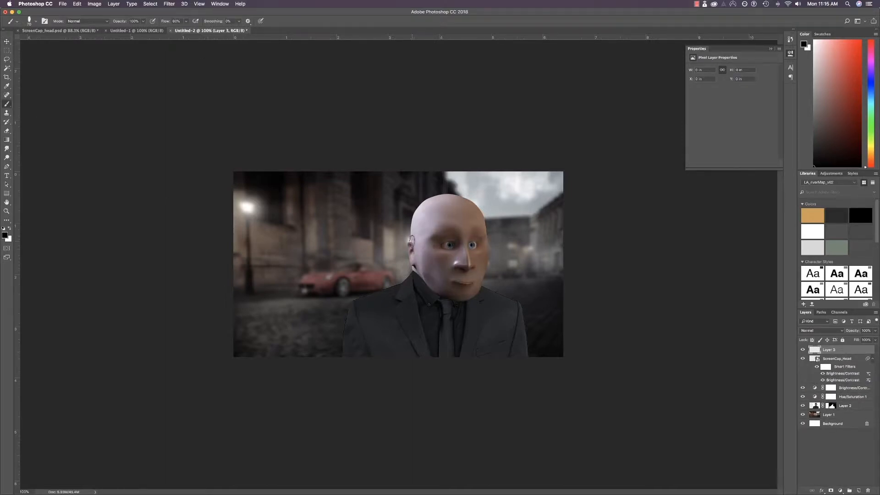
Step: Paint a black vignette around the image edges on Layer 3 with a large soft round brush at 20% opacity
right_click(417, 243)
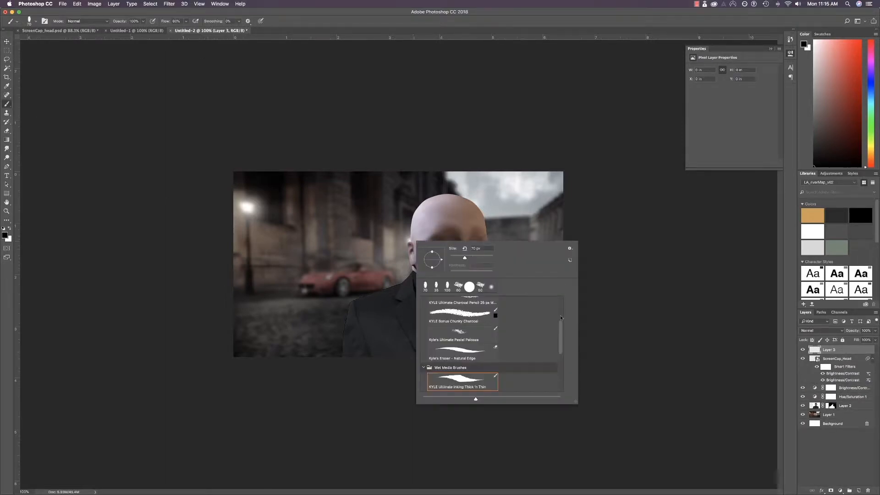
scroll(562, 338, "up", 1)
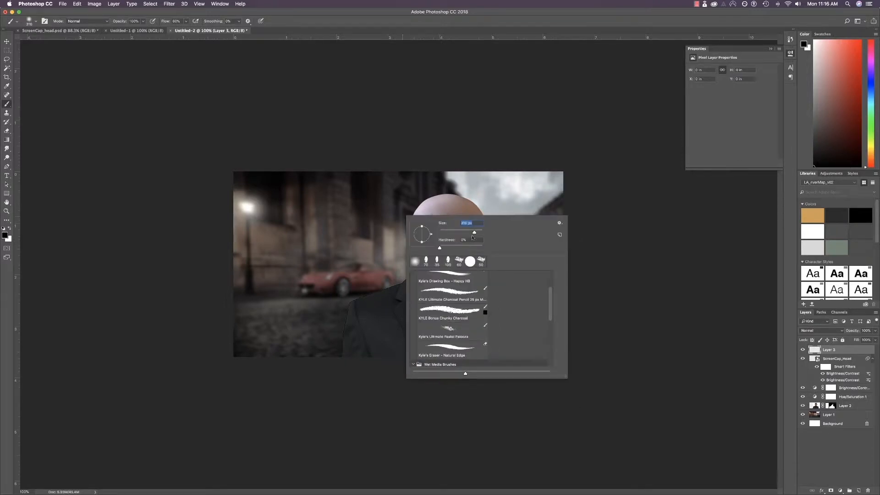
left_click_drag(478, 233, 478, 232)
left_click_drag(118, 24, 95, 25)
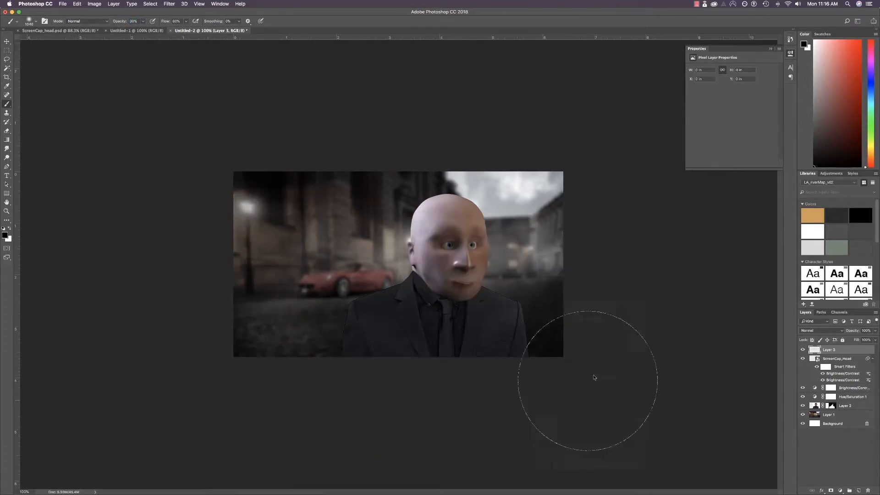
mouse_move(488, 112)
left_mouse_down()
mouse_move(299, 121)
mouse_move(214, 161)
mouse_move(184, 267)
mouse_move(196, 357)
mouse_move(315, 411)
mouse_move(463, 424)
mouse_move(588, 406)
mouse_move(178, 351)
mouse_move(409, 101)
mouse_move(609, 151)
mouse_move(629, 184)
mouse_move(631, 166)
mouse_move(609, 142)
mouse_move(544, 98)
mouse_move(428, 87)
mouse_move(226, 109)
mouse_move(170, 177)
mouse_move(148, 333)
mouse_move(213, 399)
mouse_move(395, 433)
mouse_move(591, 428)
left_mouse_up()
Step: Set the opacity of the painted edge-darkening layer to 50% and rename the layer Vignette
key("v")
key("5")
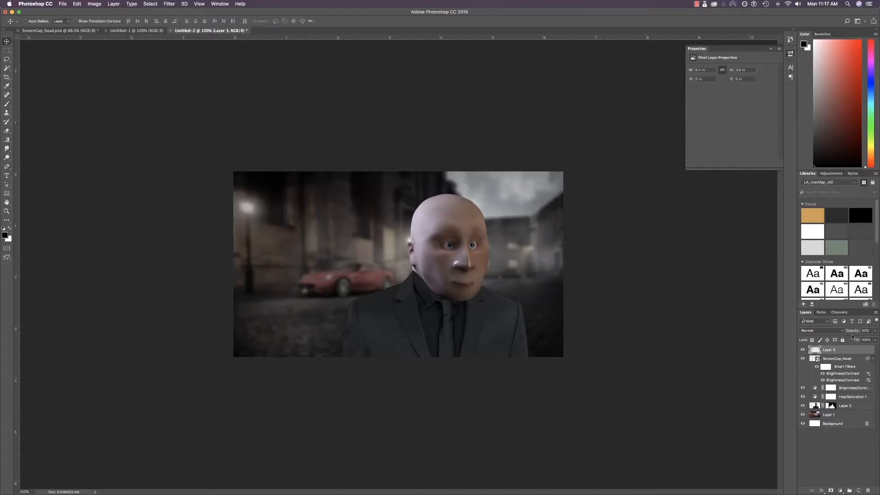
double_click(829, 350)
type("Vignette")
key("Return")
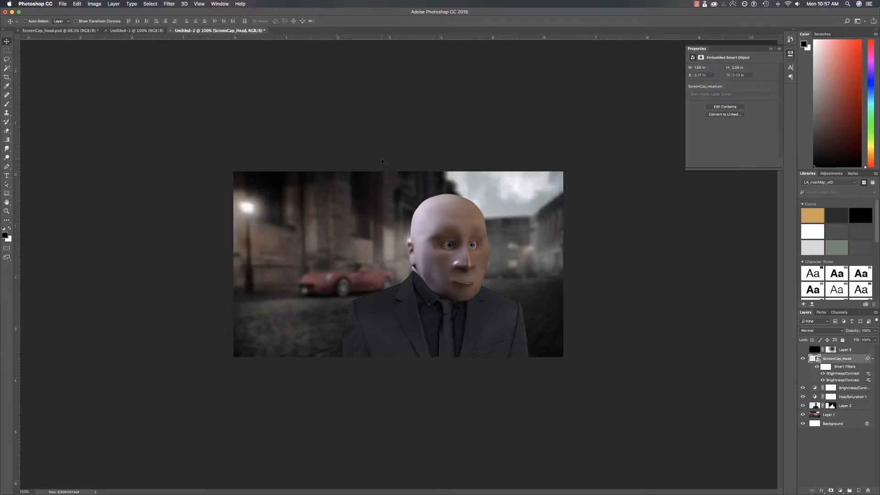